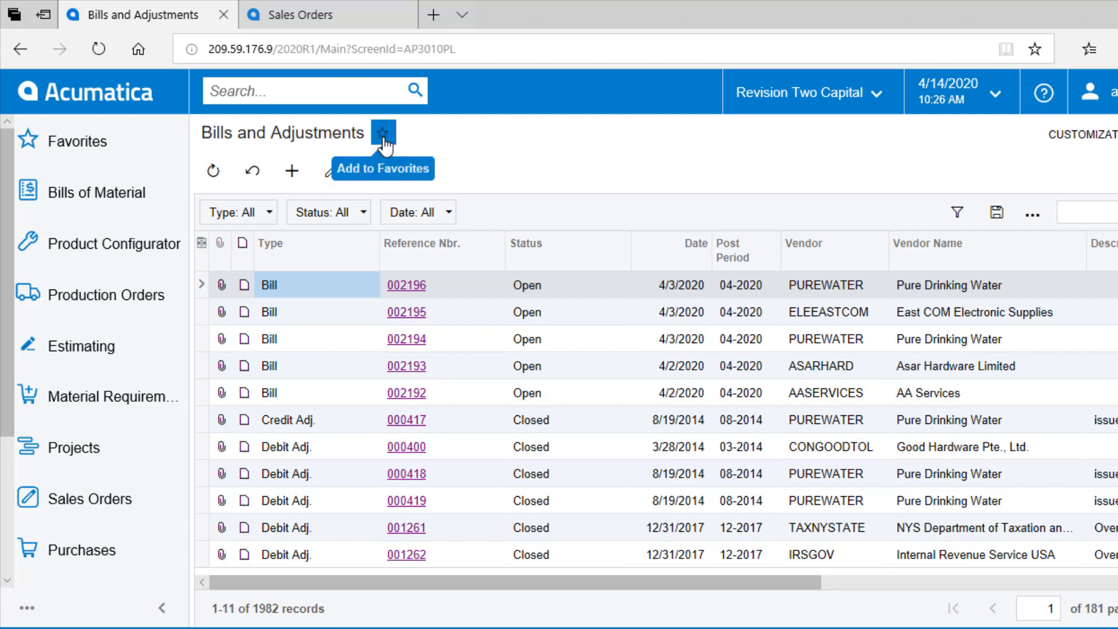
# Step: Star Bills and Adjustments as a favorite and confirm it is listed under Payables
pyautogui.click(383, 140)
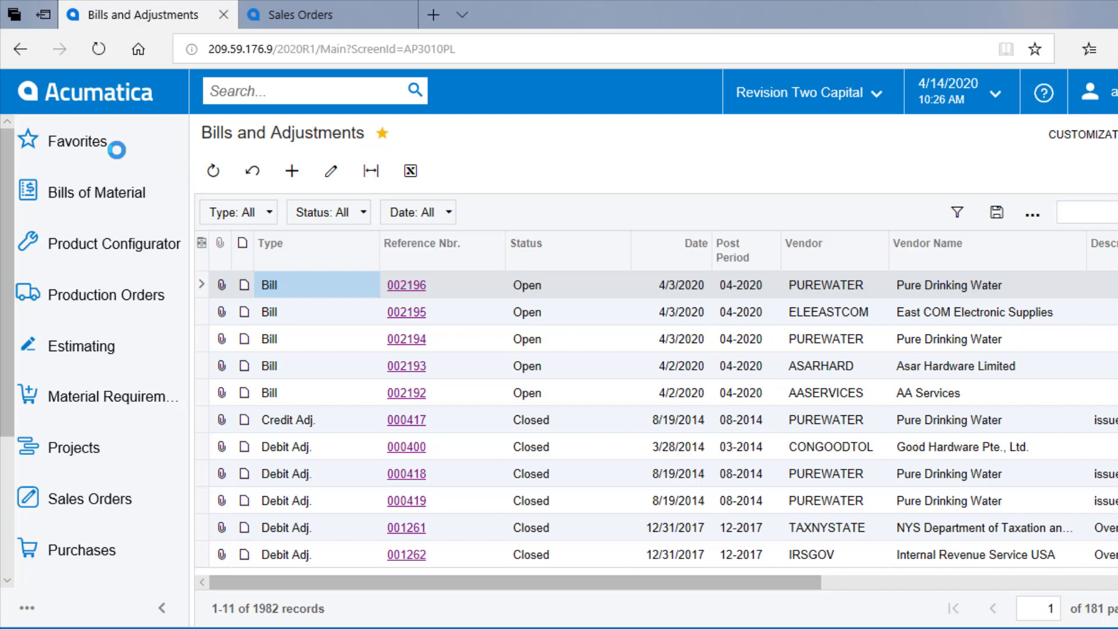
pyautogui.click(86, 141)
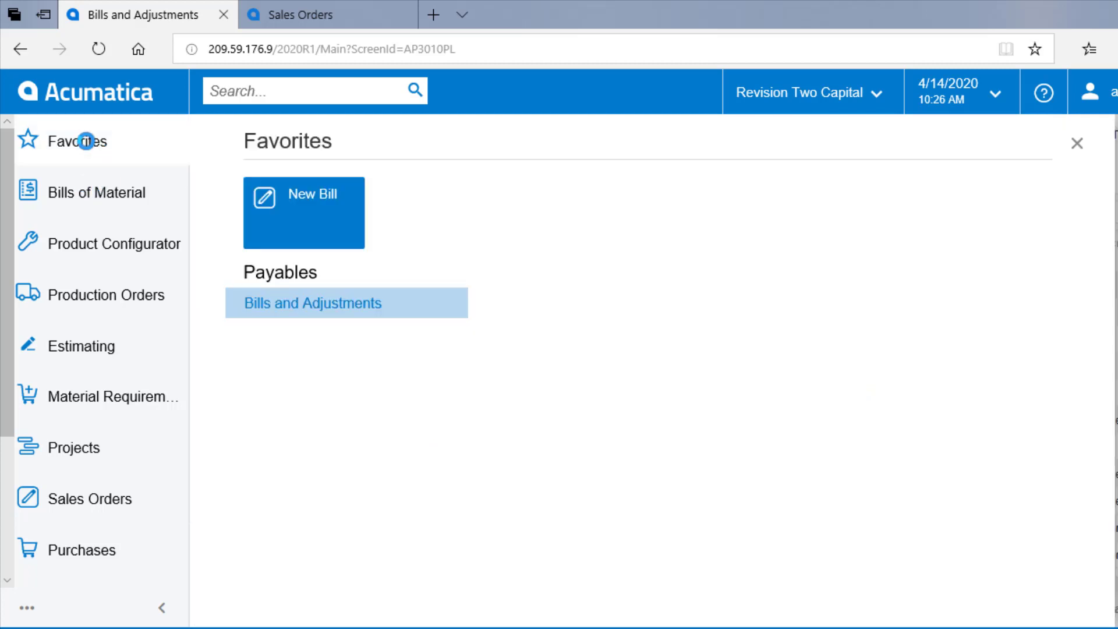
pyautogui.click(279, 311)
pyautogui.click(1077, 144)
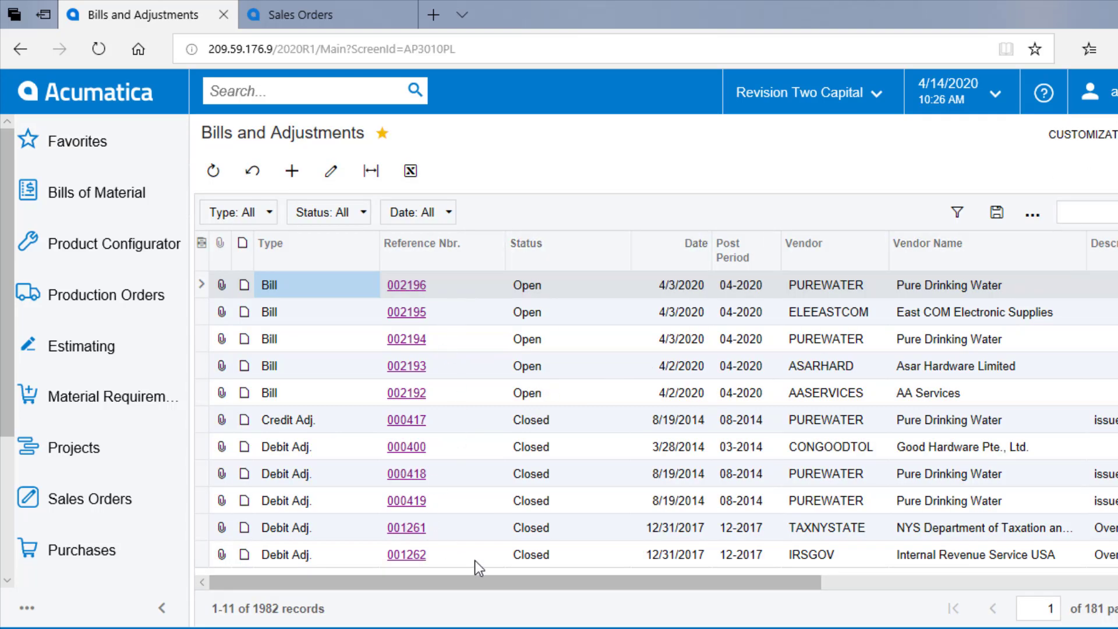
pyautogui.moveTo(610, 582); pyautogui.dragTo(546, 590)
# Step: Remove the Currency column and add the Created By column to the Bills and Adjustments grid
pyautogui.click(202, 244)
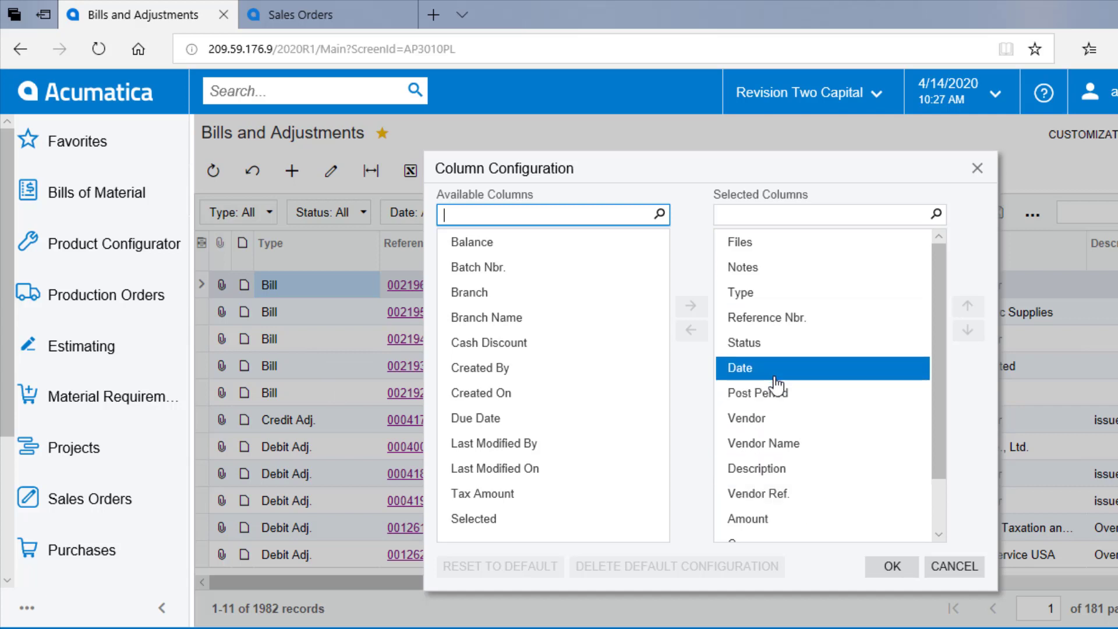
pyautogui.scroll(-1, 777, 453)
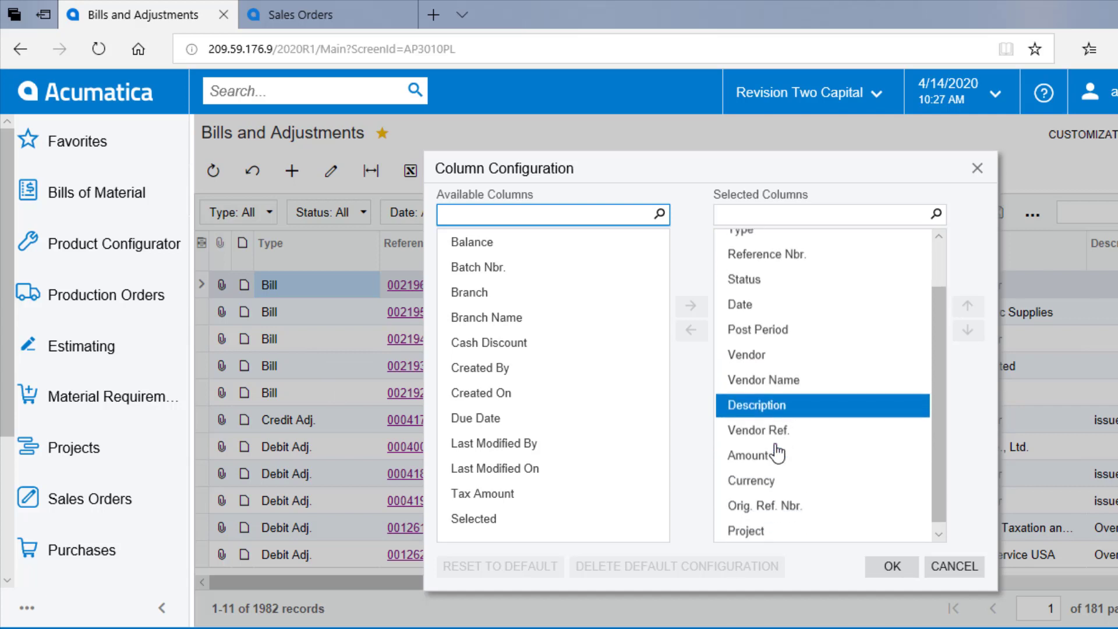
pyautogui.click(779, 483)
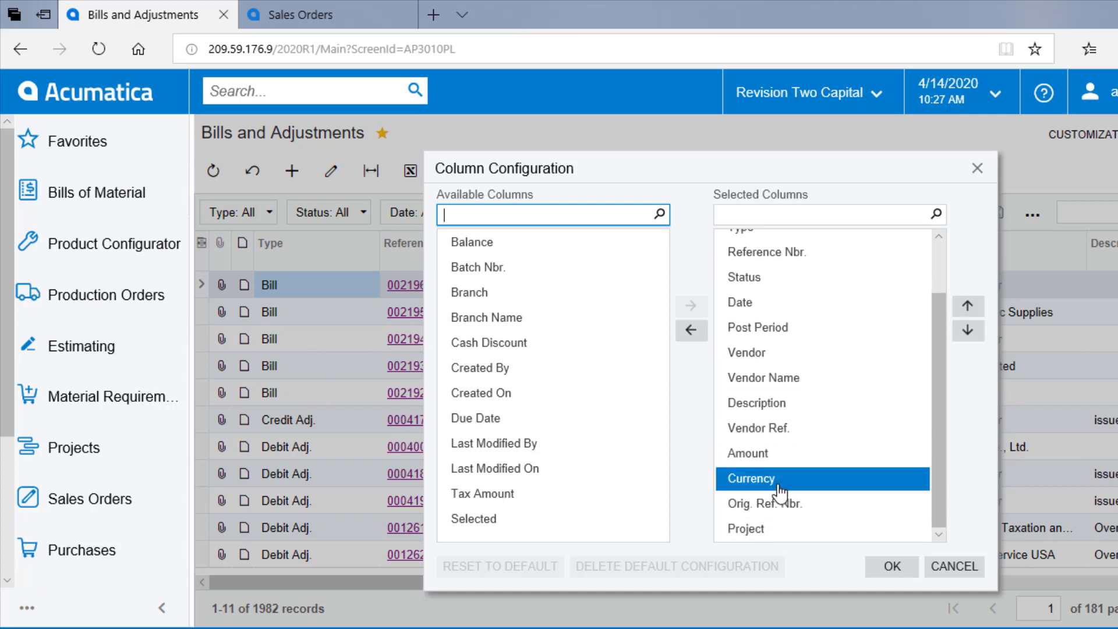
pyautogui.click(704, 332)
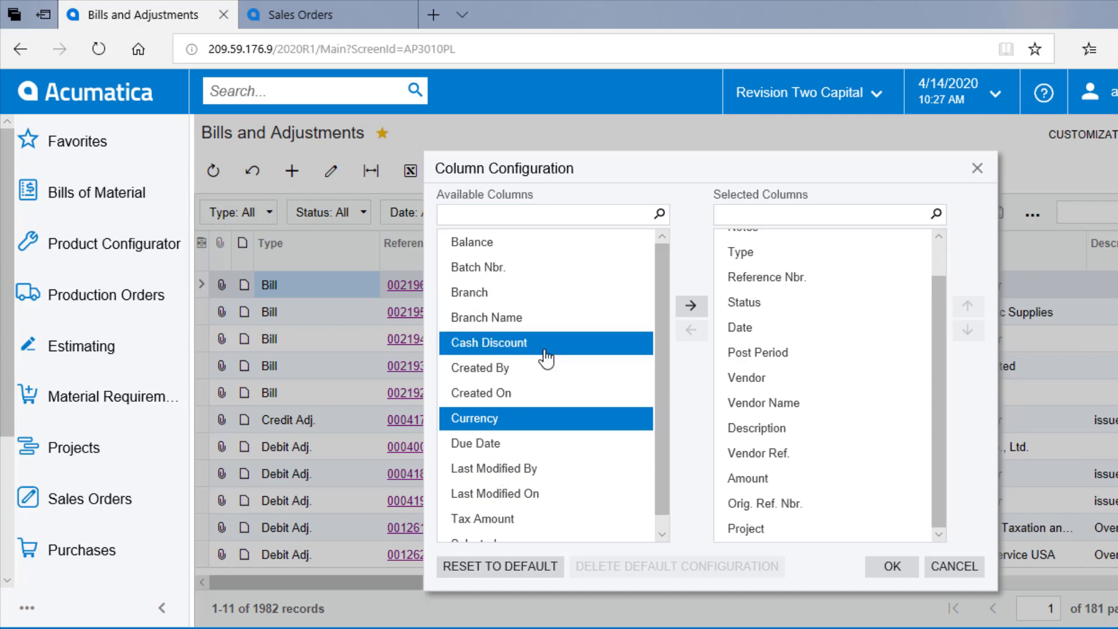
pyautogui.click(514, 372)
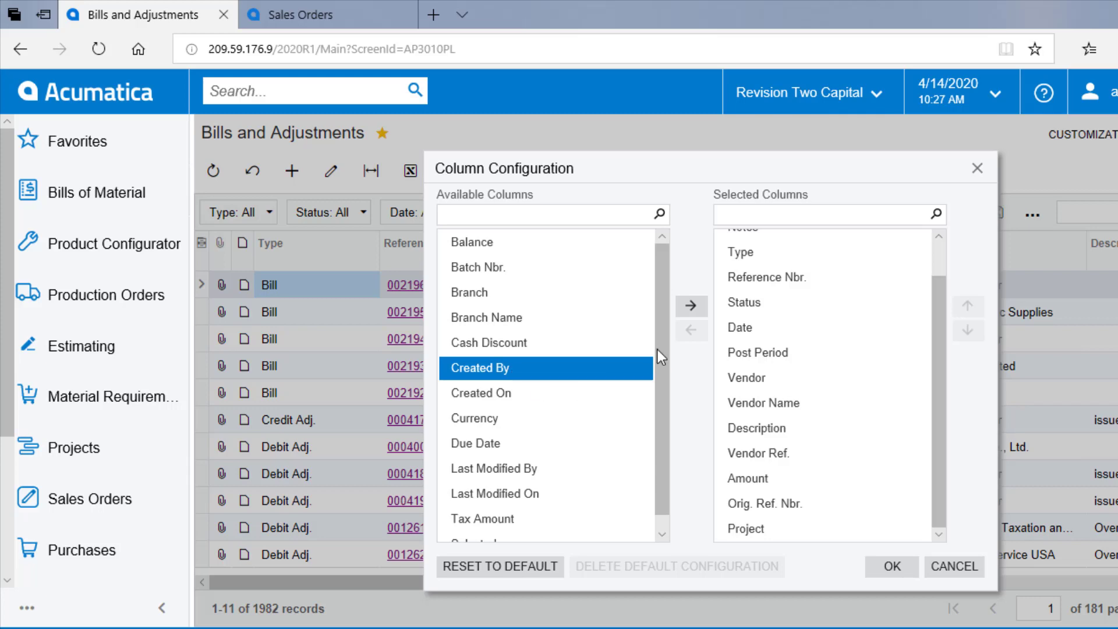
pyautogui.click(690, 306)
pyautogui.click(891, 566)
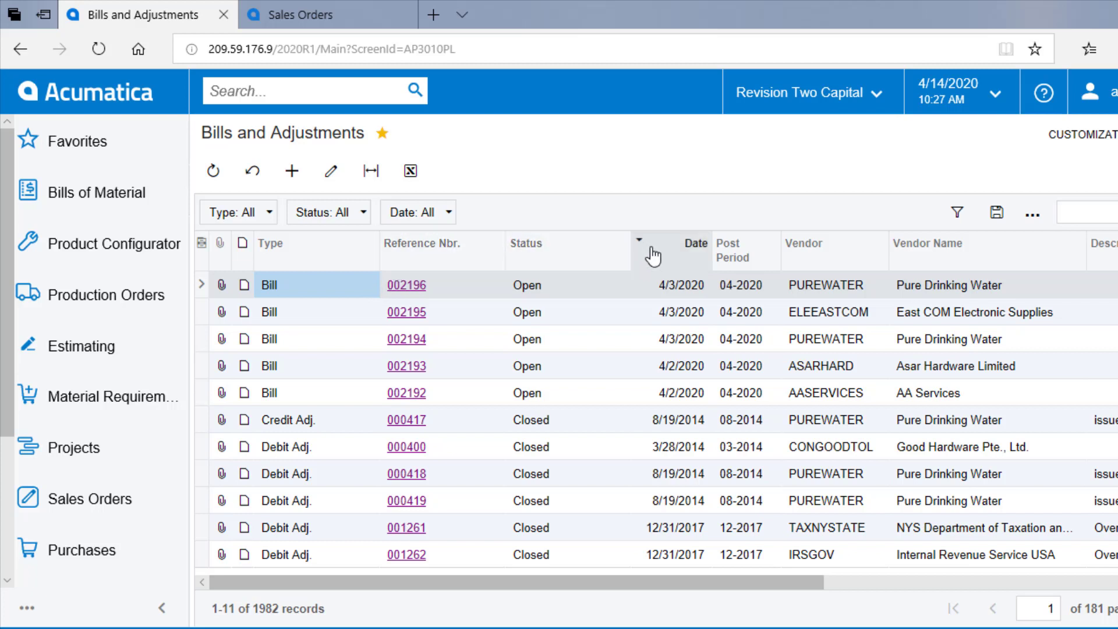
# Step: Move the Vendor column between Reference Nbr. and Status, then recheck the column configuration
pyautogui.moveTo(846, 269); pyautogui.dragTo(523, 263)
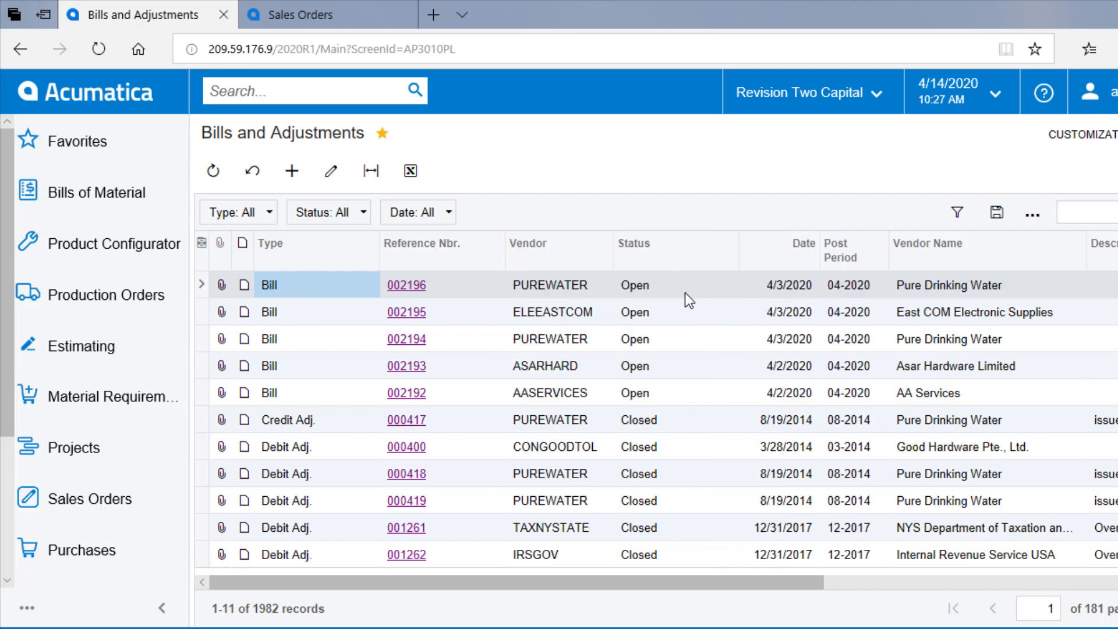
pyautogui.click(202, 242)
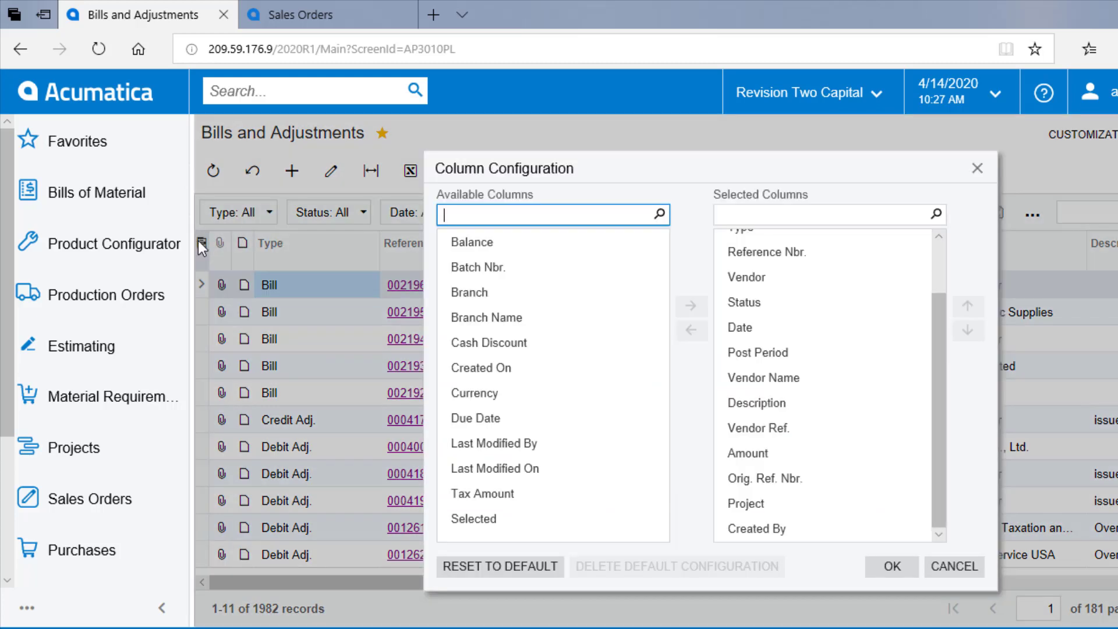
pyautogui.click(895, 568)
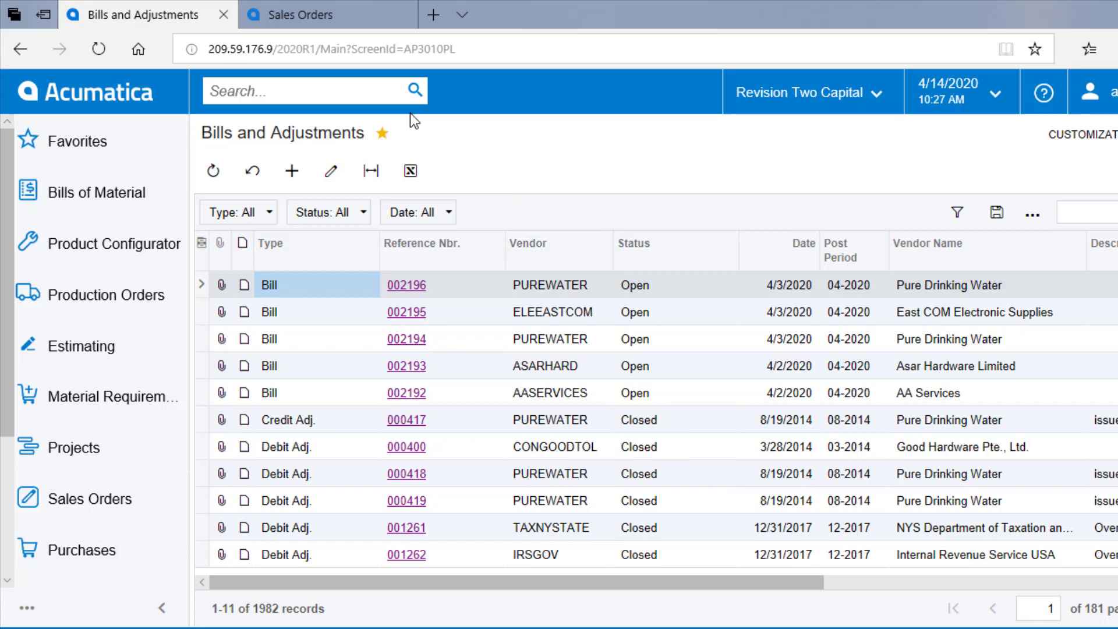
# Step: Switch to the Sales Orders browser tab showing all 4,379 records
pyautogui.click(295, 20)
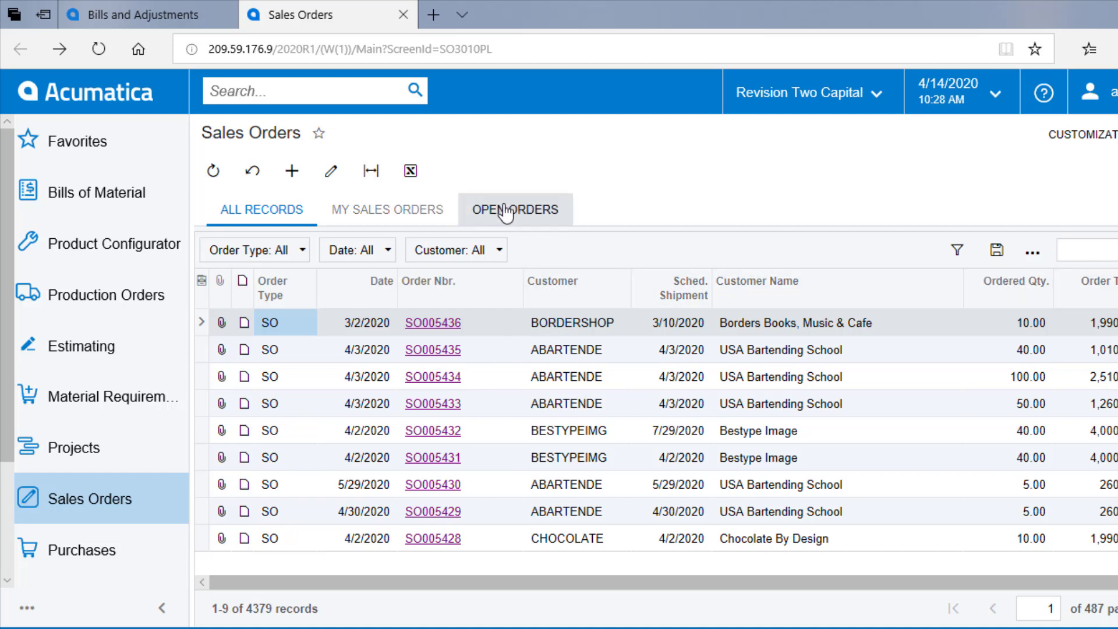
# Step: Open Filter Settings for Sales Orders, starting from the All Records filter
pyautogui.click(958, 251)
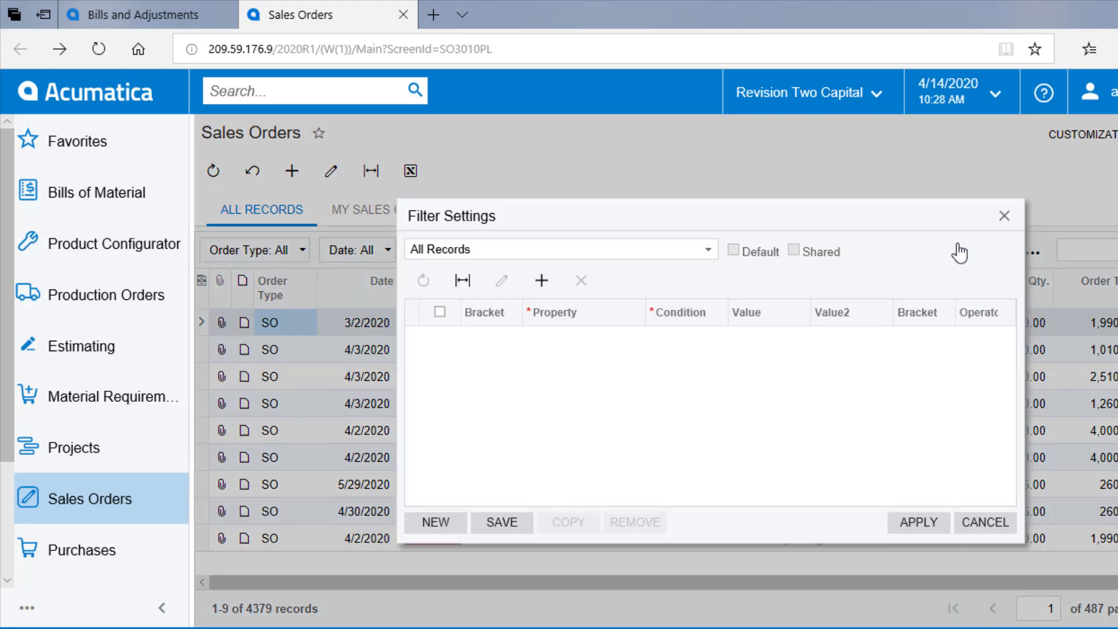
pyautogui.click(708, 251)
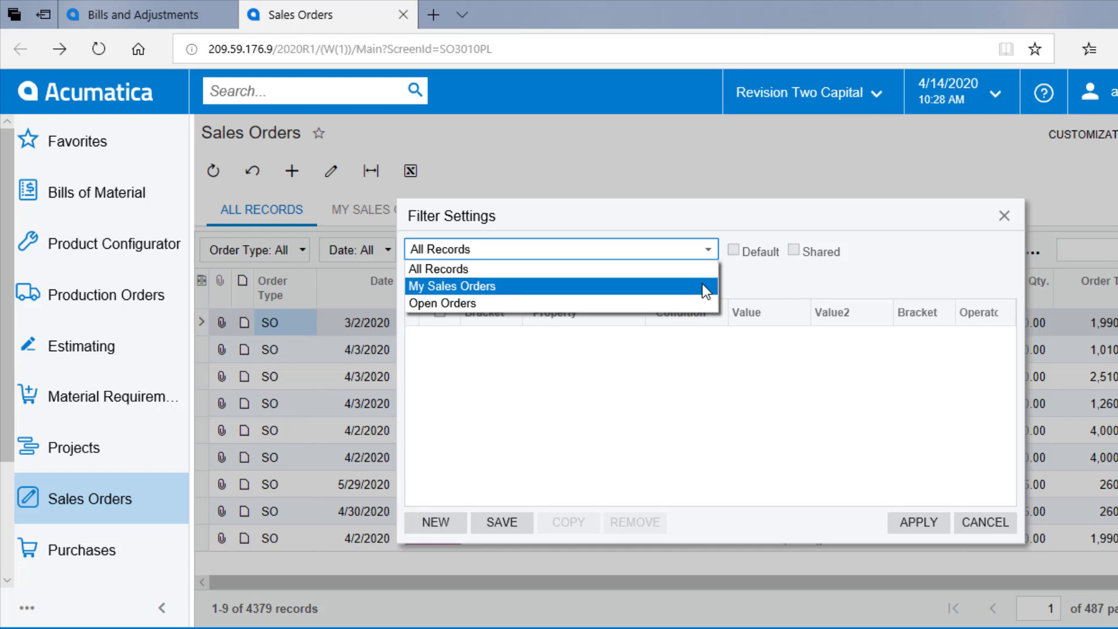
pyautogui.click(753, 282)
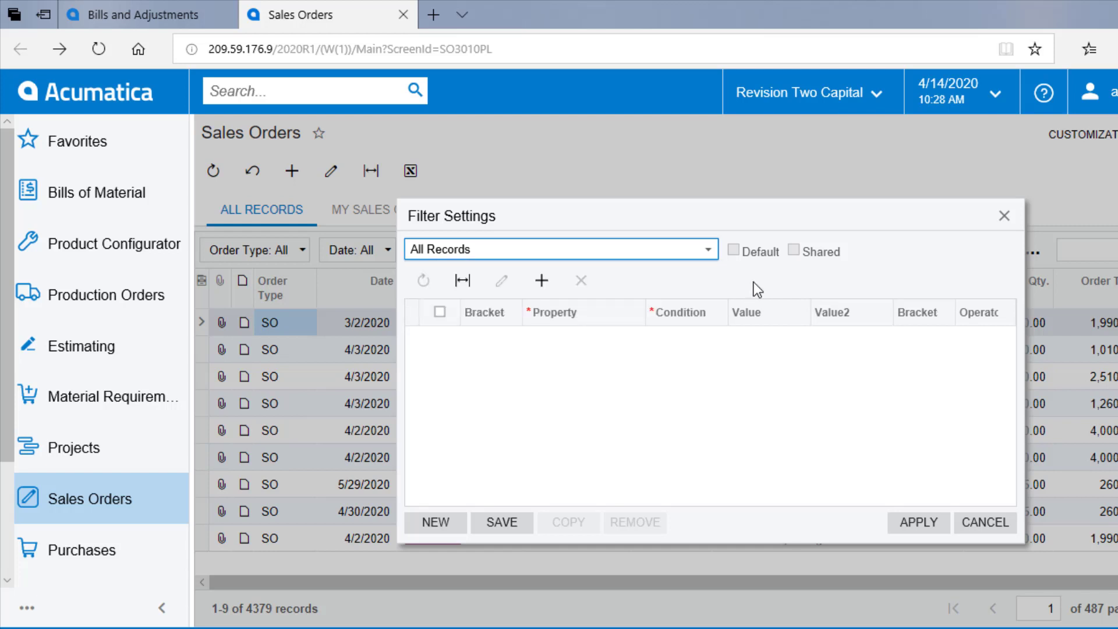
pyautogui.moveTo(704, 219)
pyautogui.mouseDown()
pyautogui.moveTo(716, 481)
pyautogui.moveTo(720, 223)
pyautogui.mouseUp()
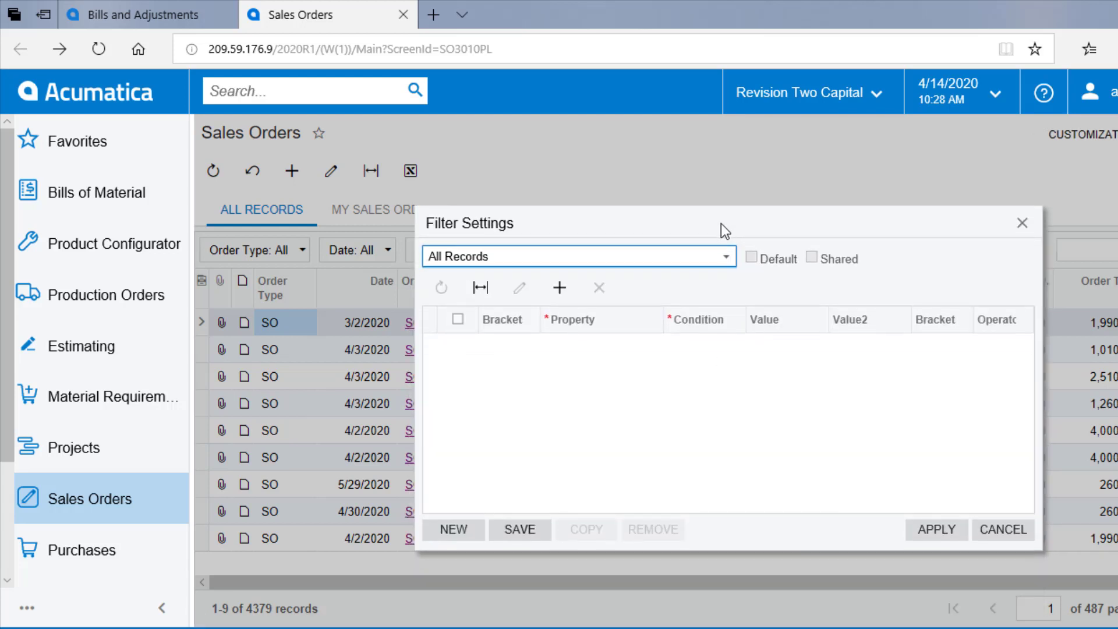
# Step: Add a Status Equals Open filter condition and start saving it as a new filter
pyautogui.click(559, 287)
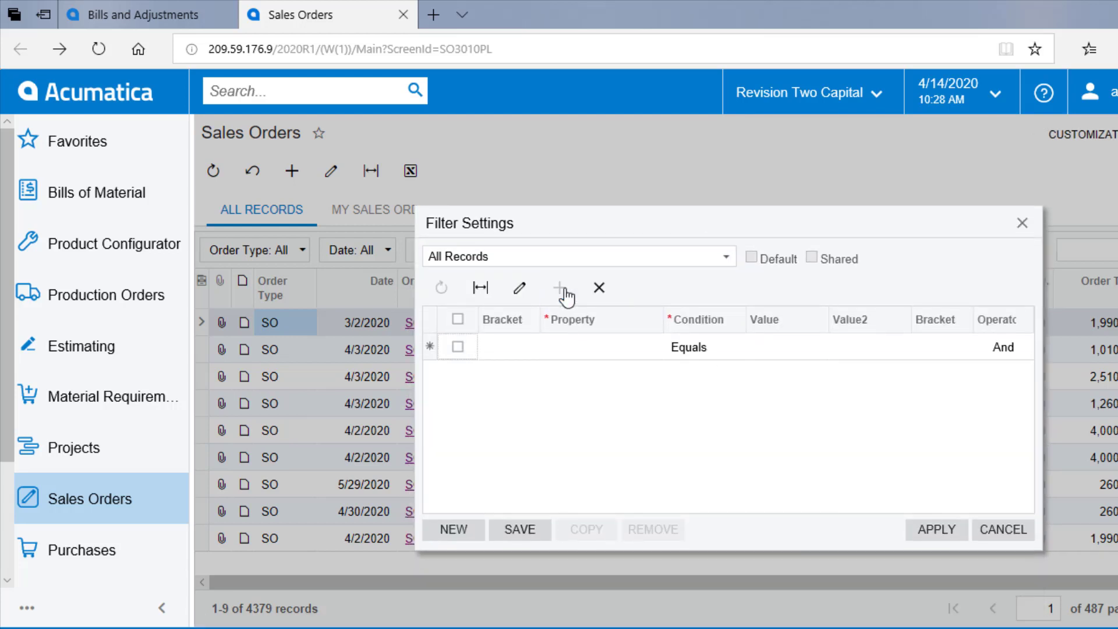
pyautogui.click(589, 342)
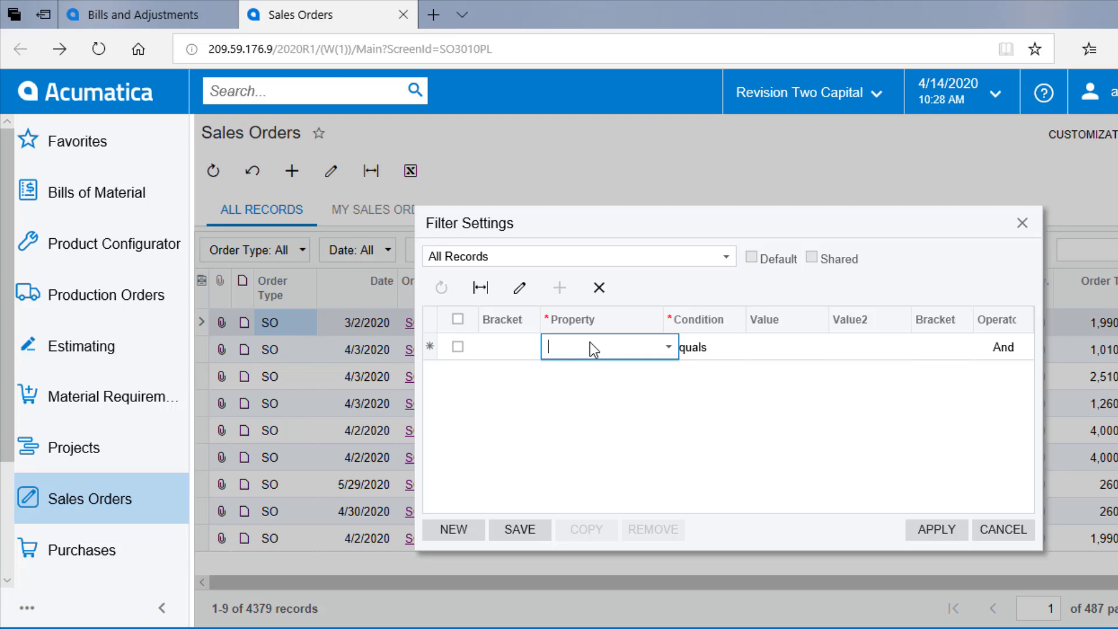
pyautogui.click(673, 348)
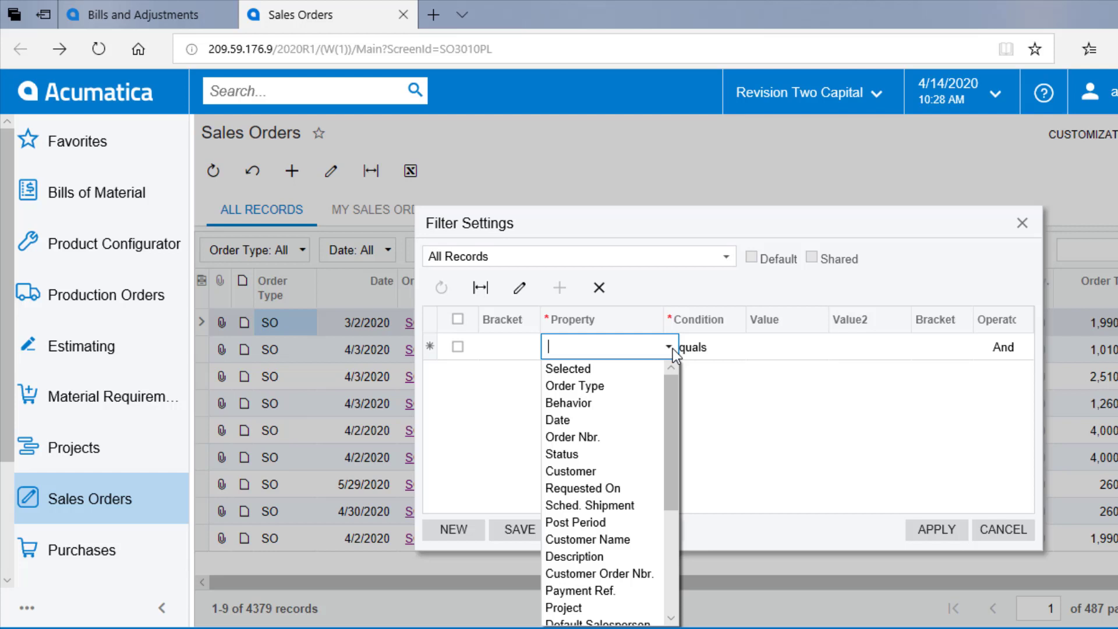
pyautogui.moveTo(674, 391); pyautogui.dragTo(672, 362)
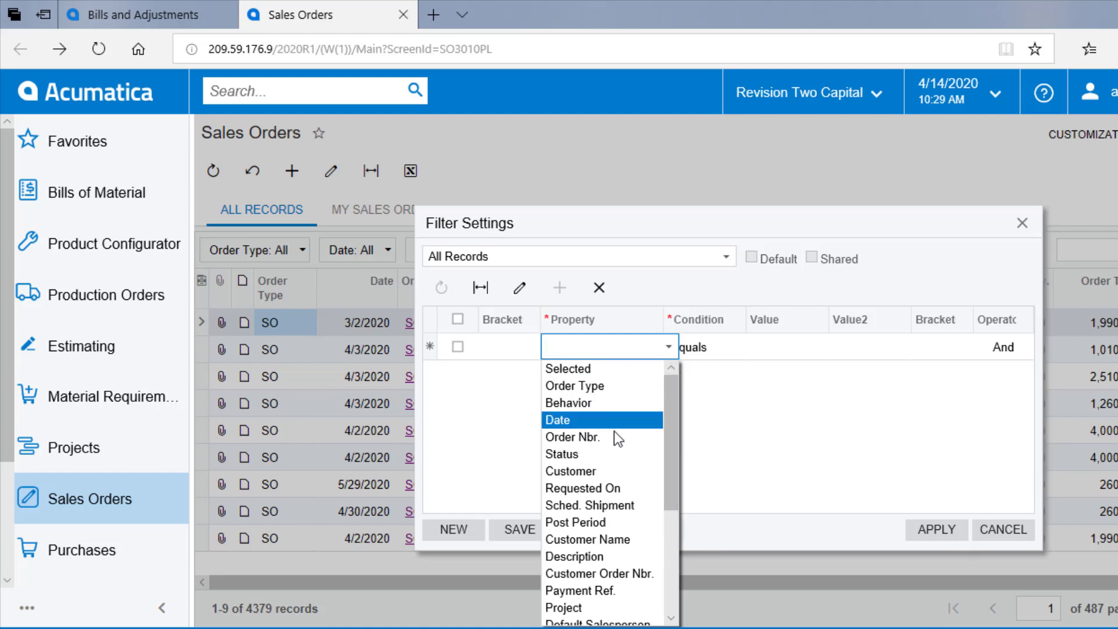
pyautogui.click(600, 455)
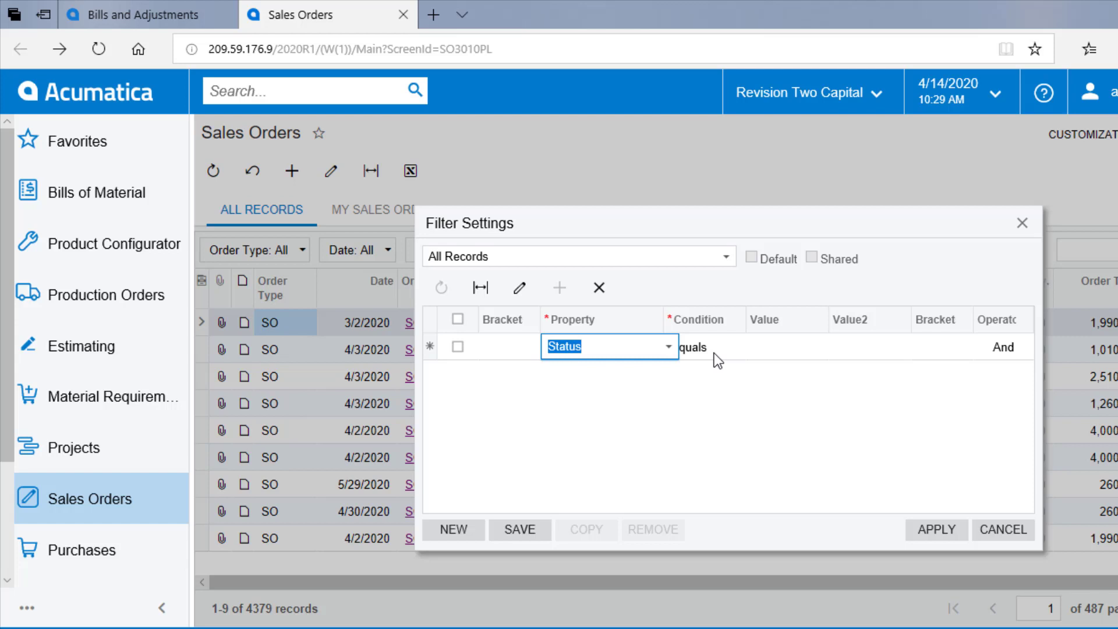
pyautogui.click(799, 347)
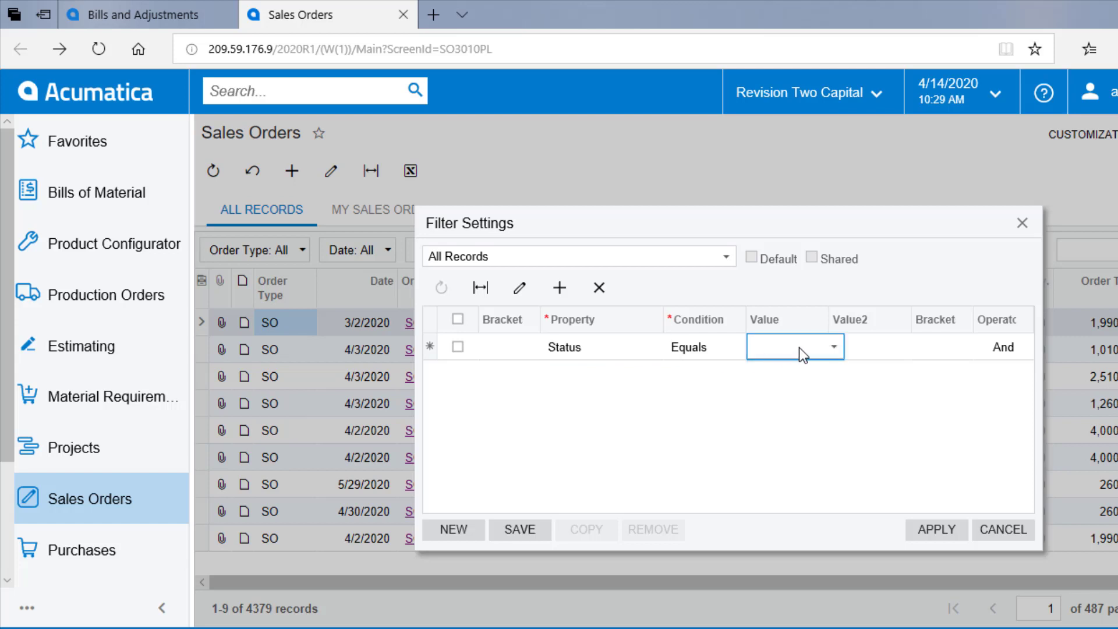
pyautogui.click(831, 348)
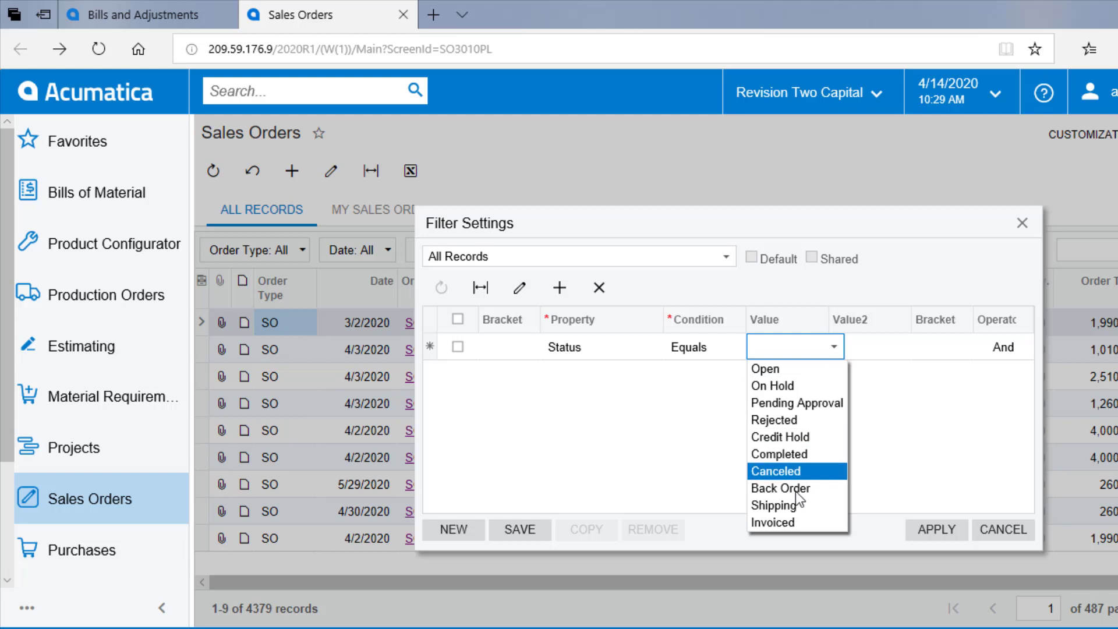
pyautogui.click(800, 370)
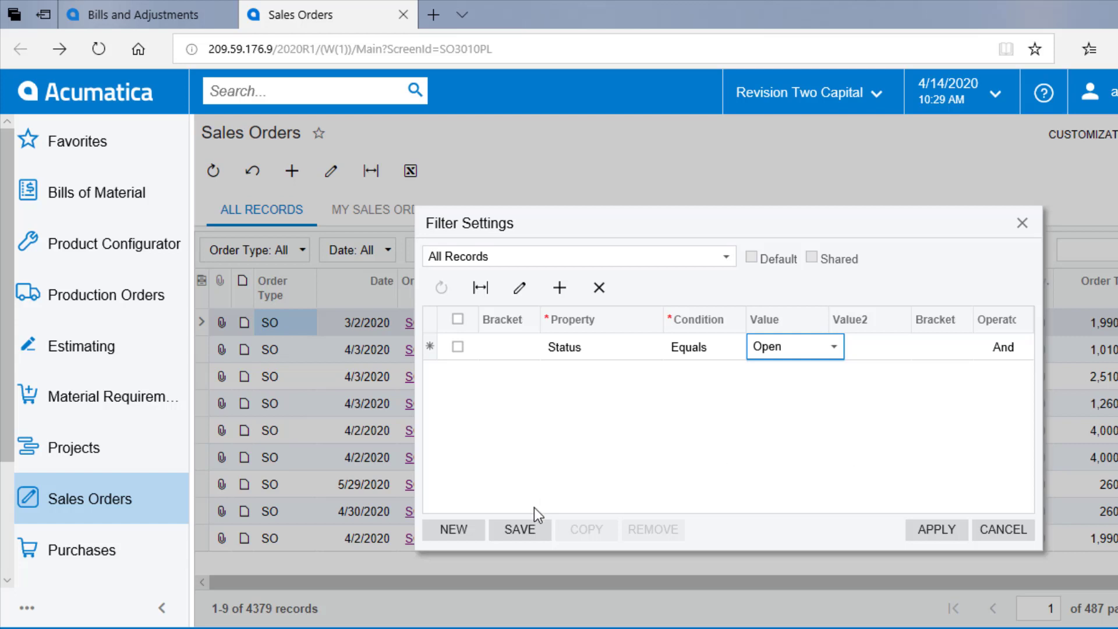
pyautogui.click(530, 531)
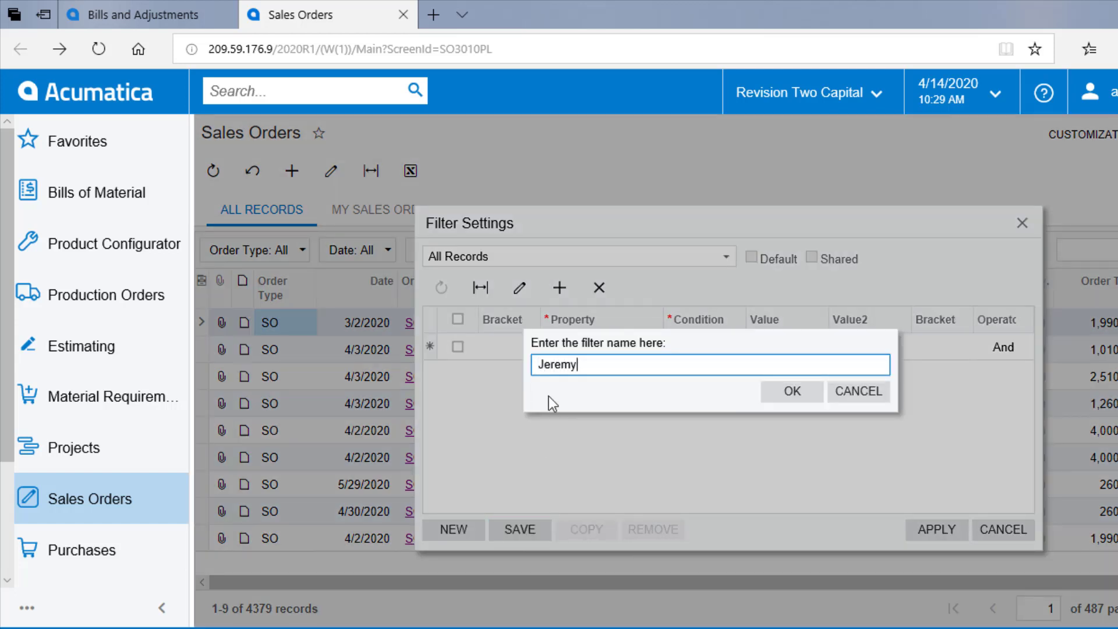
# Step: Name the filter as the user's personal 'Open Orders' tab and apply it to show 410 orders
pyautogui.write("'s Open Orders")
pyautogui.click(790, 394)
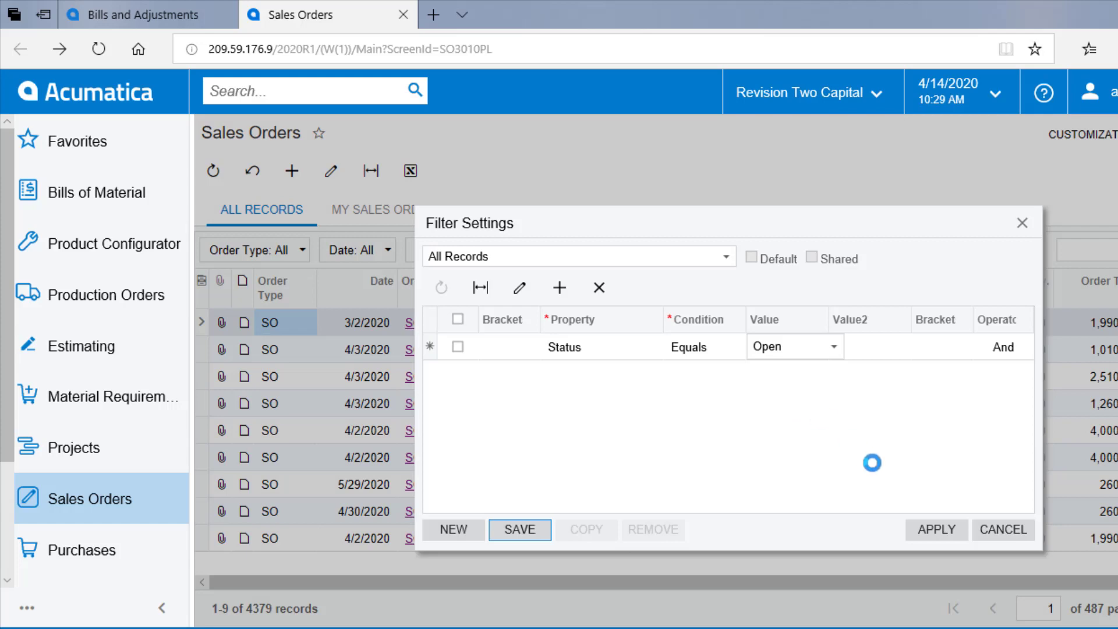
pyautogui.click(936, 529)
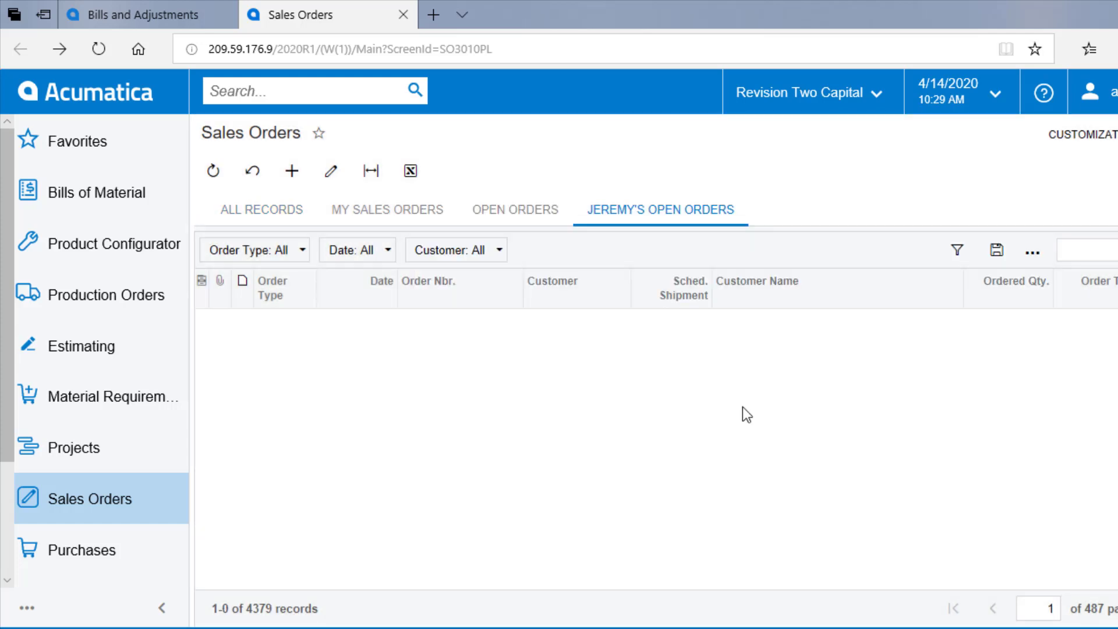